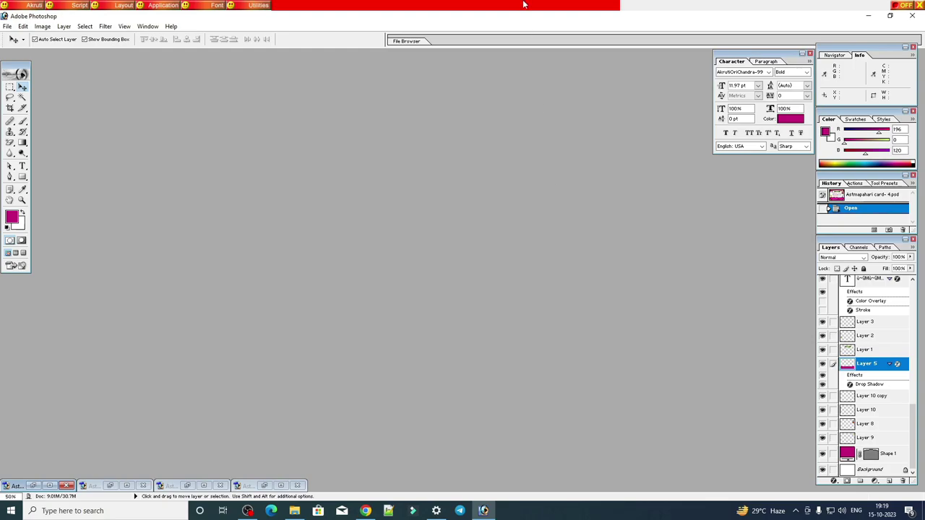
# - Maximize card-4 and fill the paragraph's date gap with ': 10.12.2023'
pyautogui.click(50, 486)
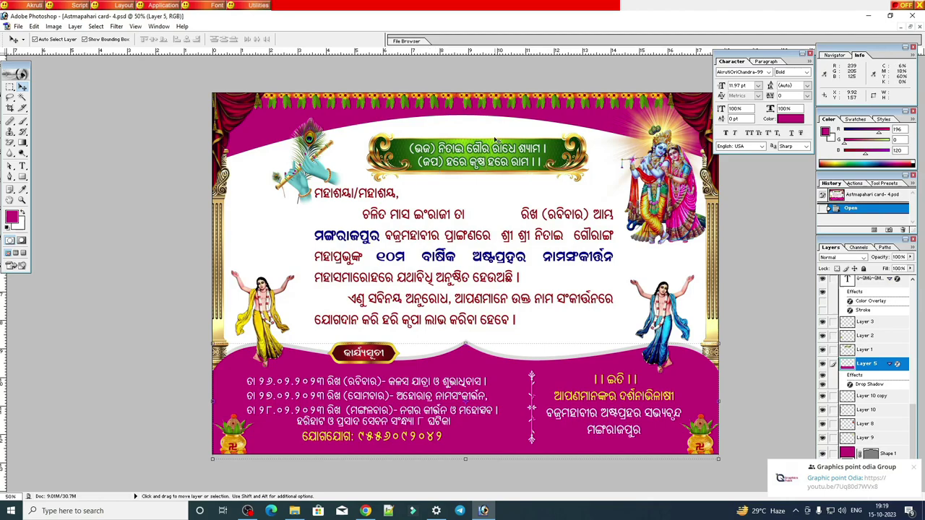
pyautogui.click(22, 165)
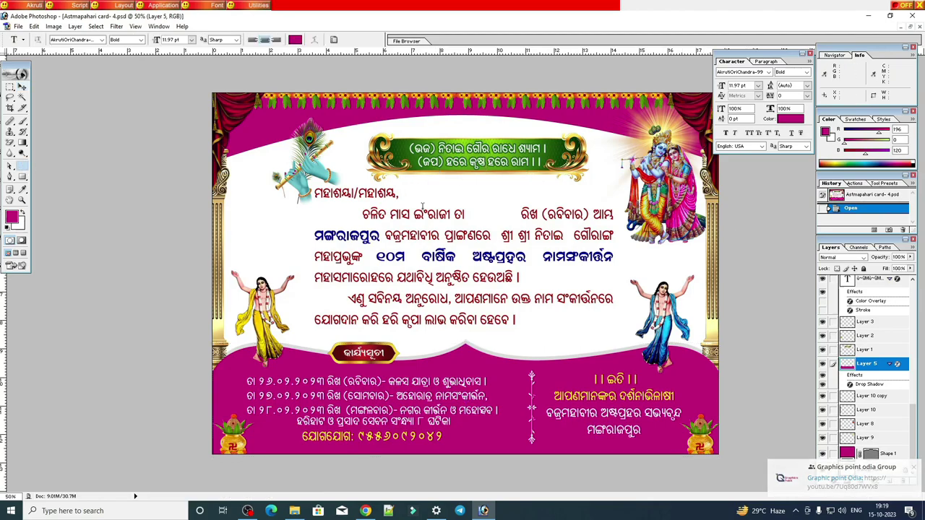
pyautogui.click(415, 209)
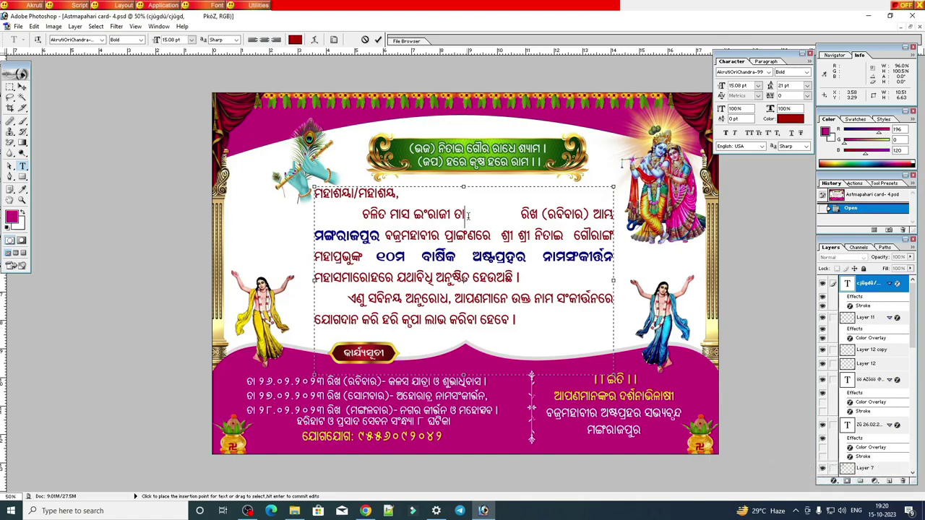
pyautogui.moveTo(464, 214); pyautogui.dragTo(521, 215)
pyautogui.press('BackSpace')
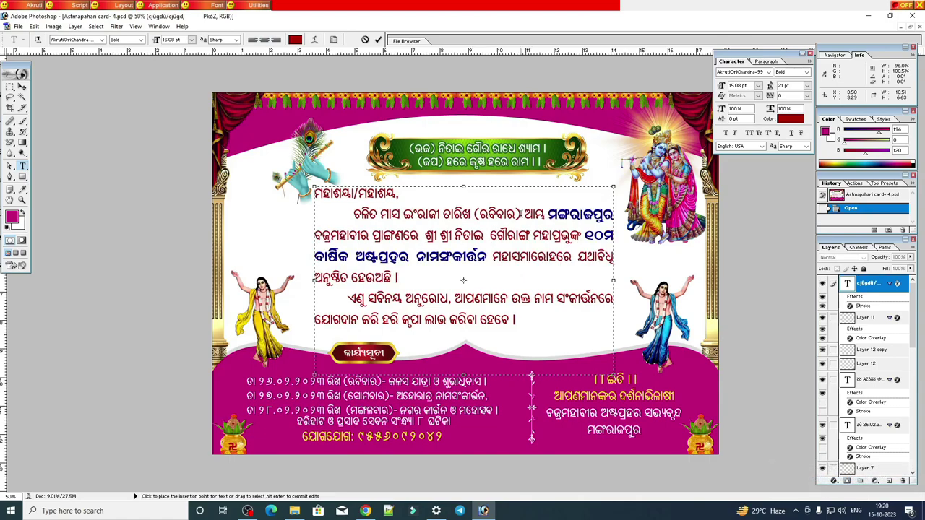
pyautogui.write(': ')
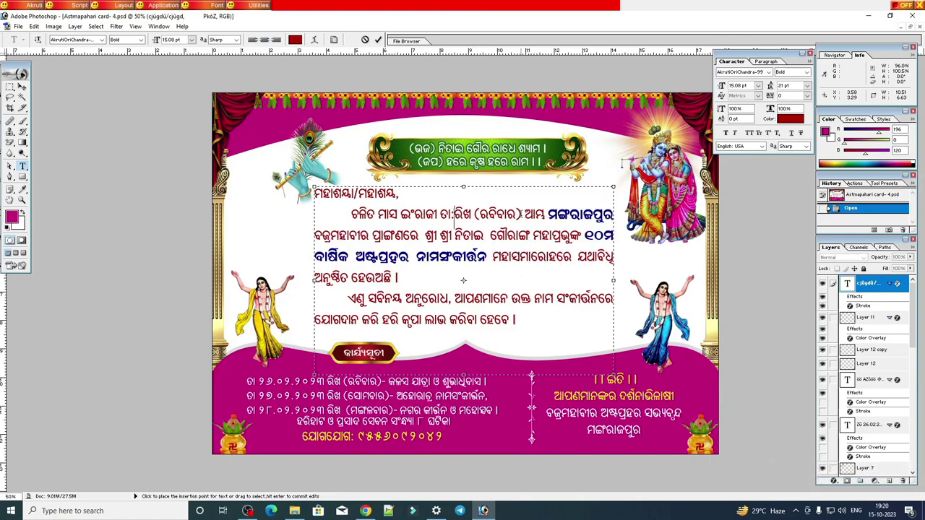
pyautogui.write('10.')
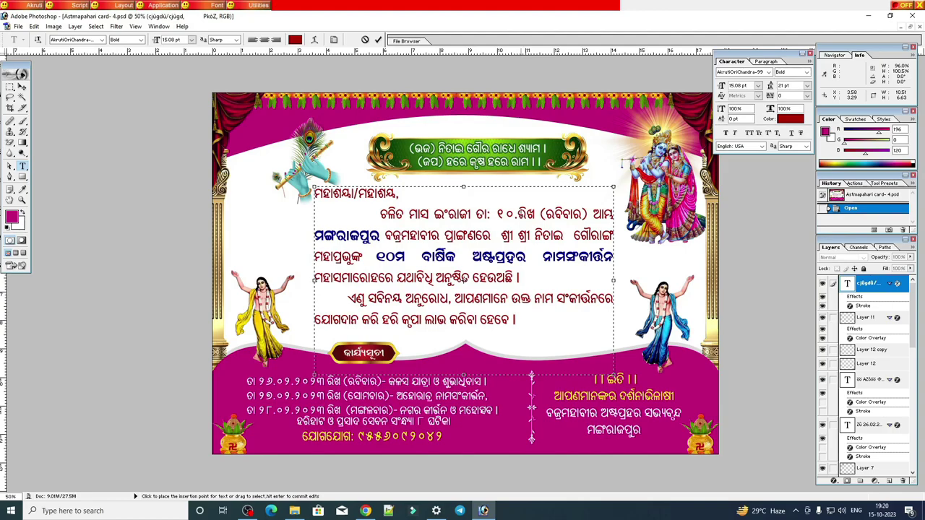
pyautogui.write('12.2')
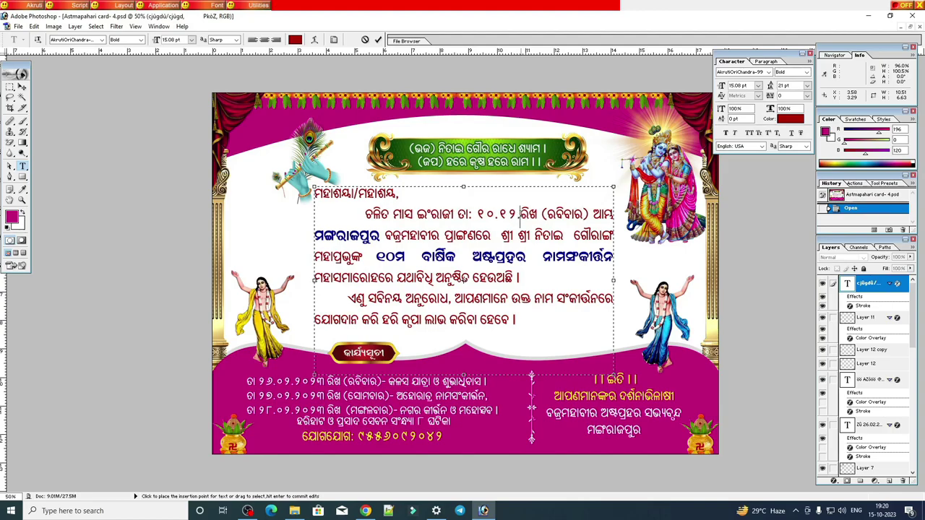
pyautogui.write('023')
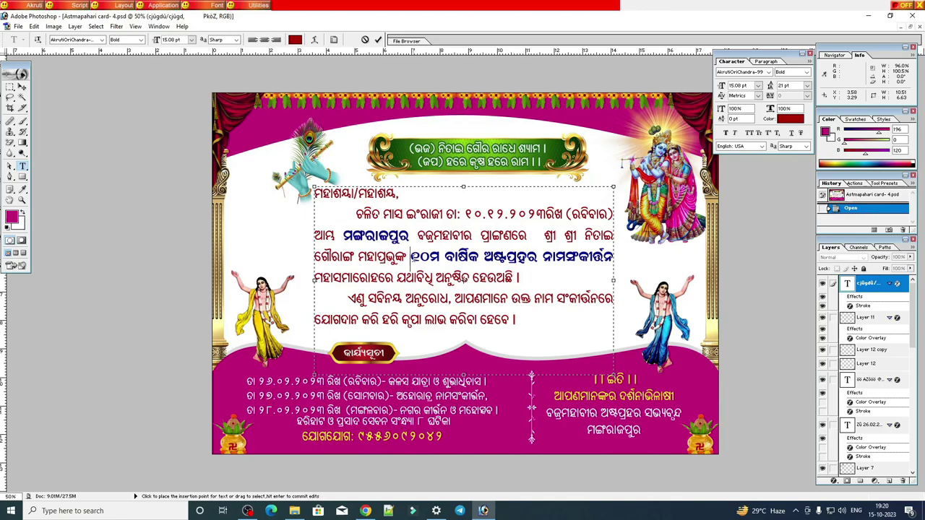
# - Select the tenth-anniversary number in the paragraph, then finish text editing
pyautogui.moveTo(410, 257); pyautogui.dragTo(457, 257)
pyautogui.click(483, 257)
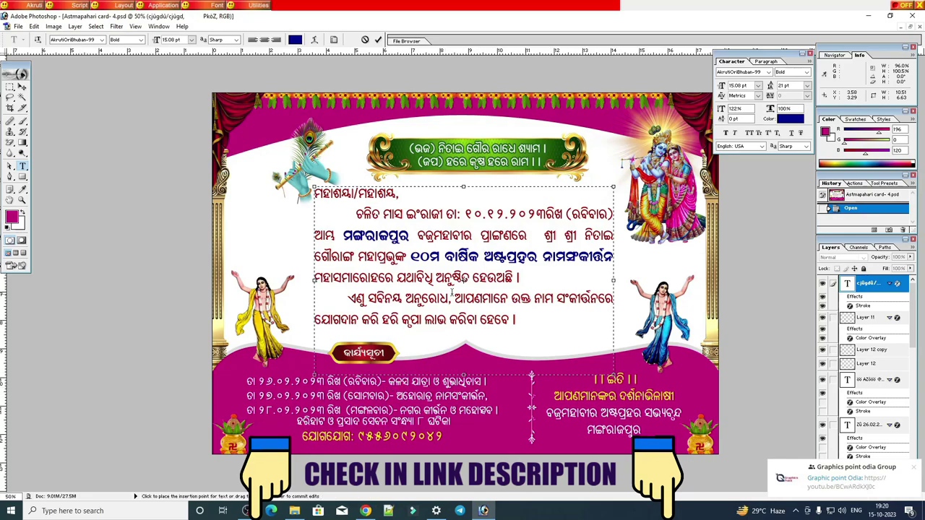
pyautogui.click(377, 40)
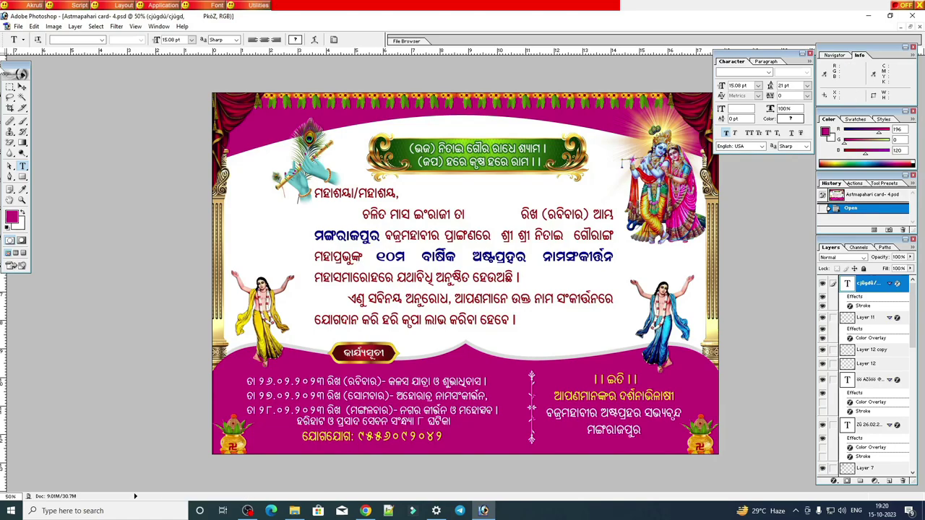
pyautogui.click(22, 86)
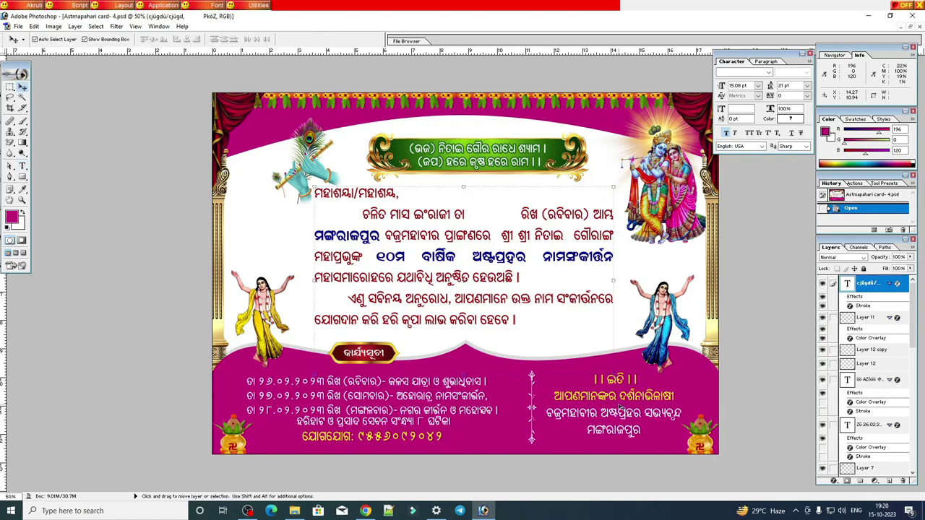
pyautogui.click(561, 408)
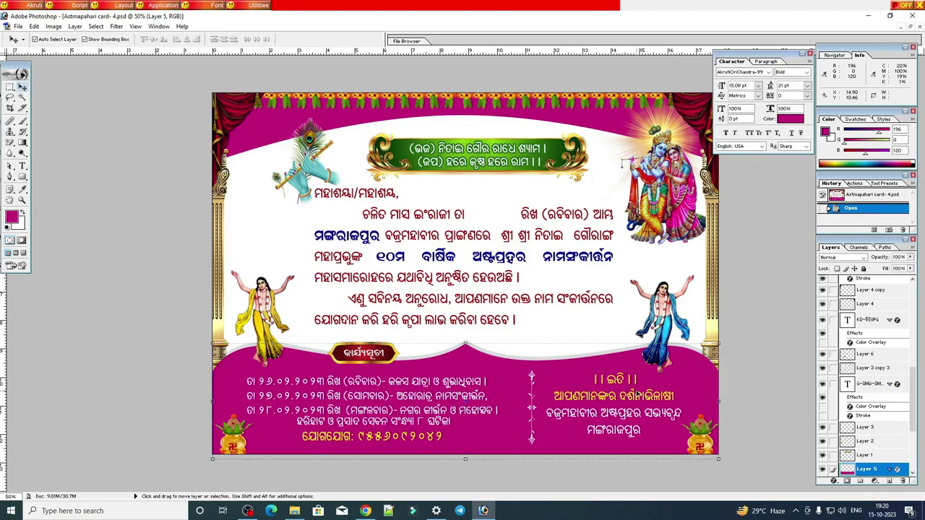
pyautogui.click(629, 413)
pyautogui.hotkey('ctrl', 'j')
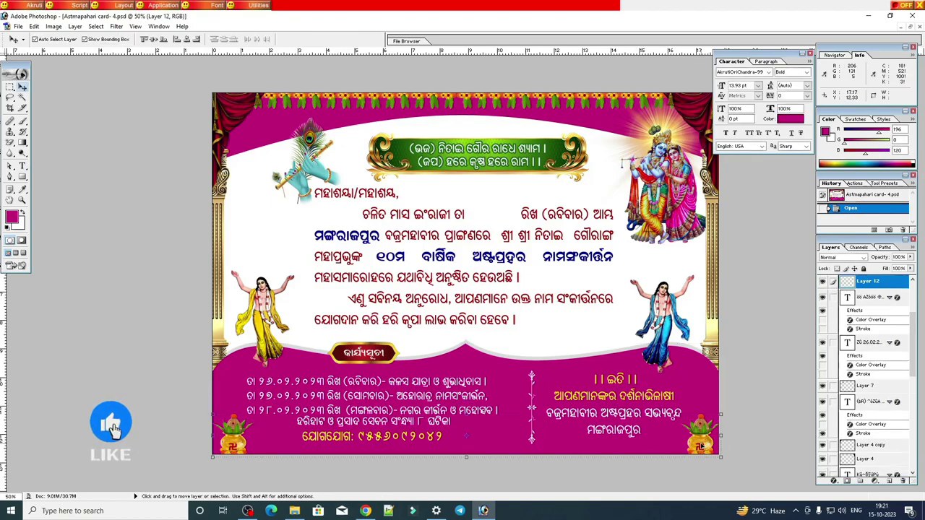
pyautogui.moveTo(700, 448)
pyautogui.mouseDown()
pyautogui.moveTo(700, 421)
pyautogui.moveTo(711, 438)
pyautogui.mouseUp()
pyautogui.hotkey('ctrl', 'z')
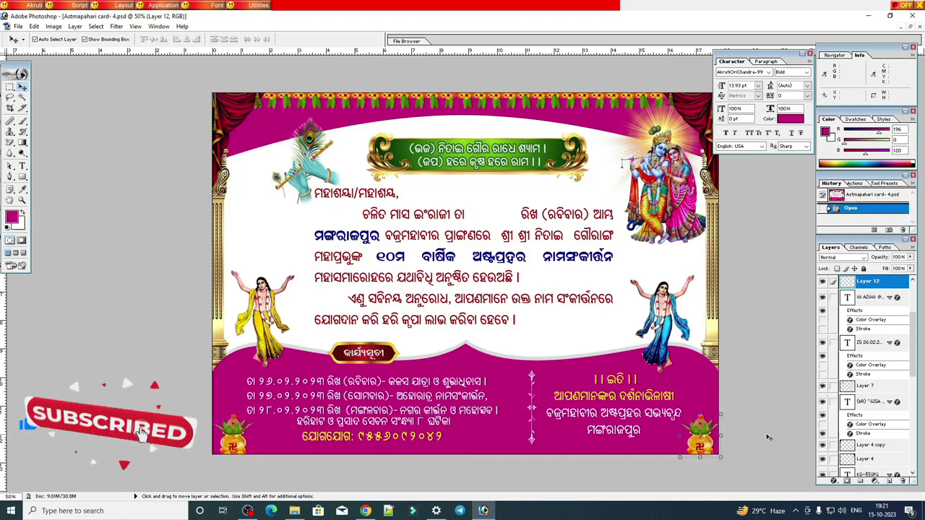
pyautogui.press('Delete')
pyautogui.press('Return')
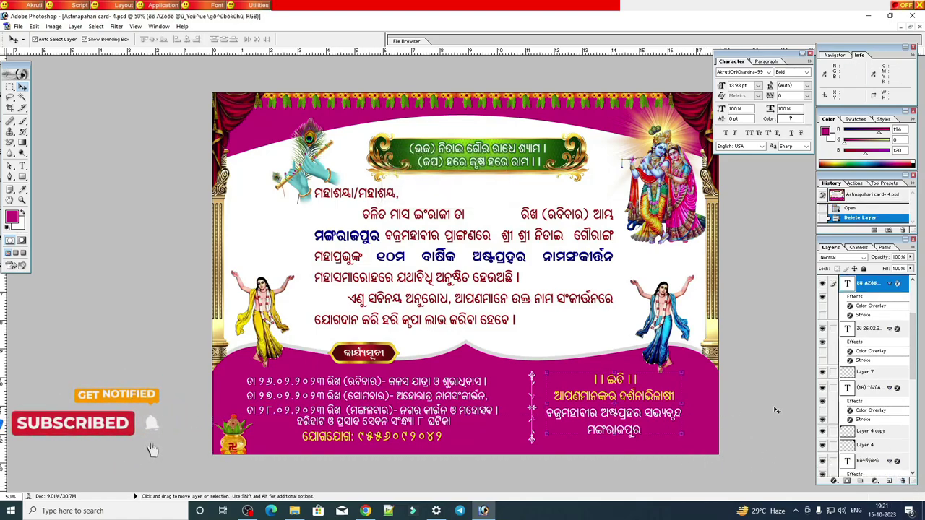
pyautogui.hotkey('ctrl', 'z')
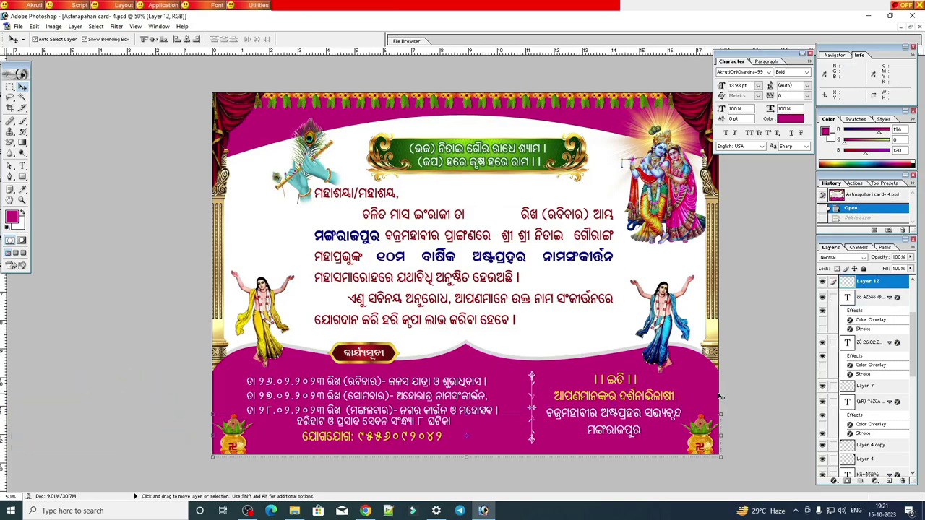
pyautogui.click(636, 404)
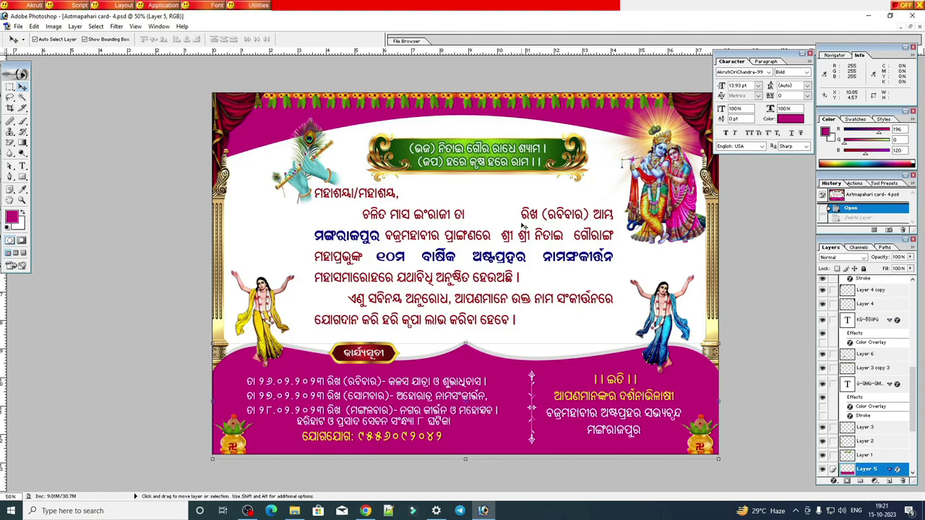
# - Close the card-4 invitation document
pyautogui.click(918, 27)
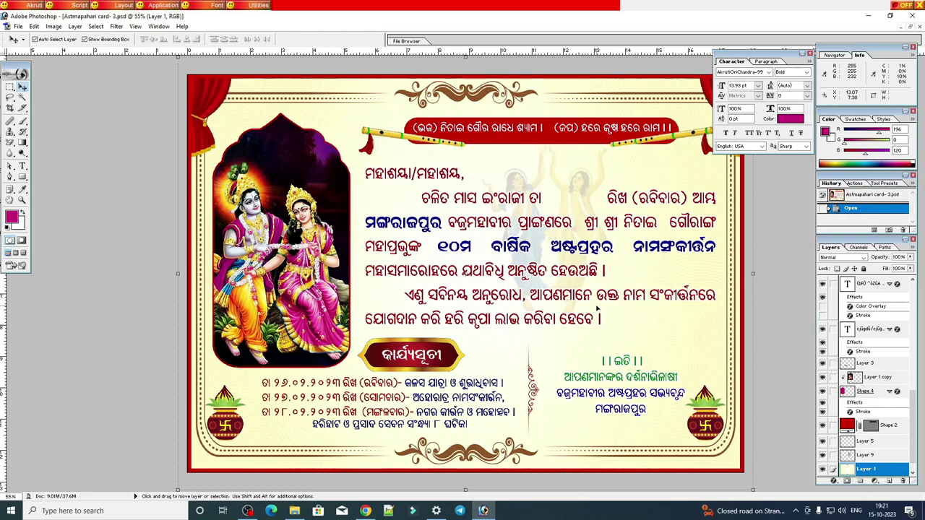
# - Close the card-3 invitation and maximize the card-2 invitation
pyautogui.click(909, 26)
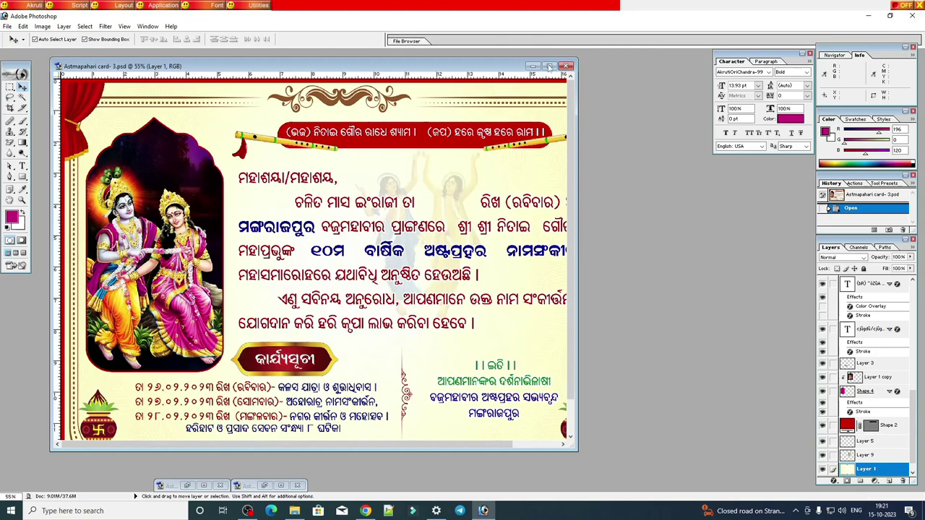
pyautogui.click(568, 66)
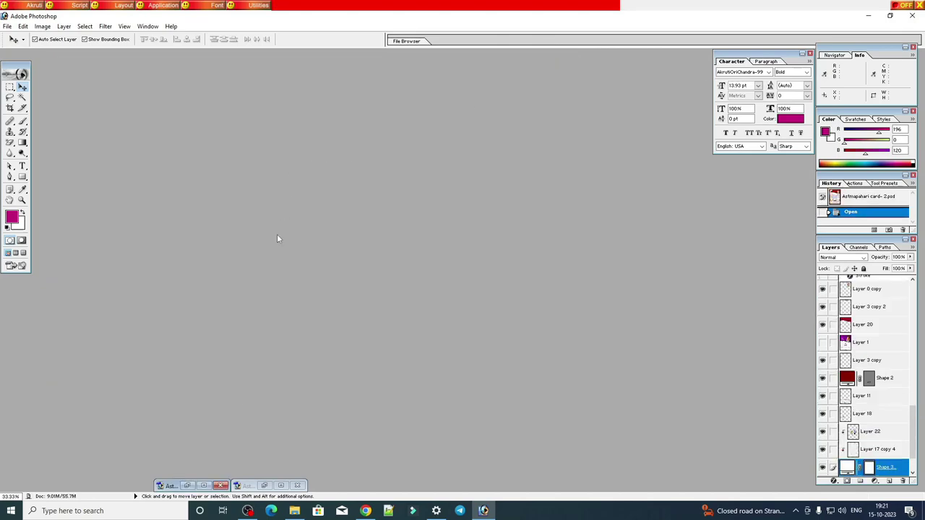
pyautogui.click(204, 485)
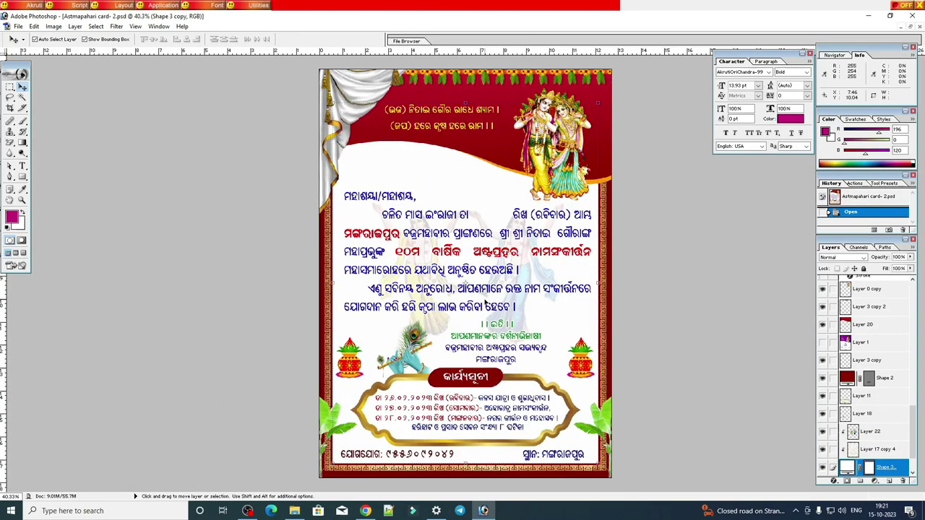
# - Select Layer 22, the faded background figure, and set its opacity to about 19%
pyautogui.rightClick(491, 208)
pyautogui.click(527, 234)
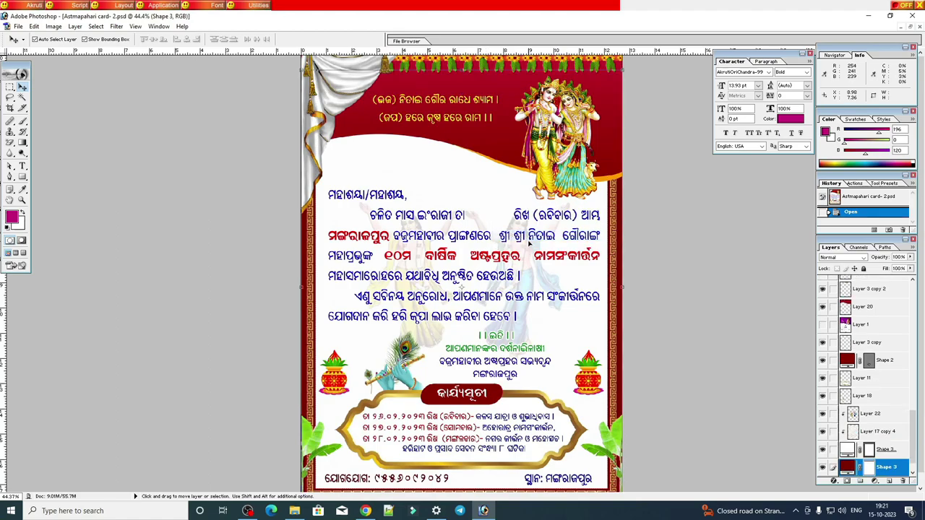
pyautogui.hotkey('ctrl', '-')
pyautogui.keyDown('ctrl'); pyautogui.click(515, 277); pyautogui.keyUp('ctrl')
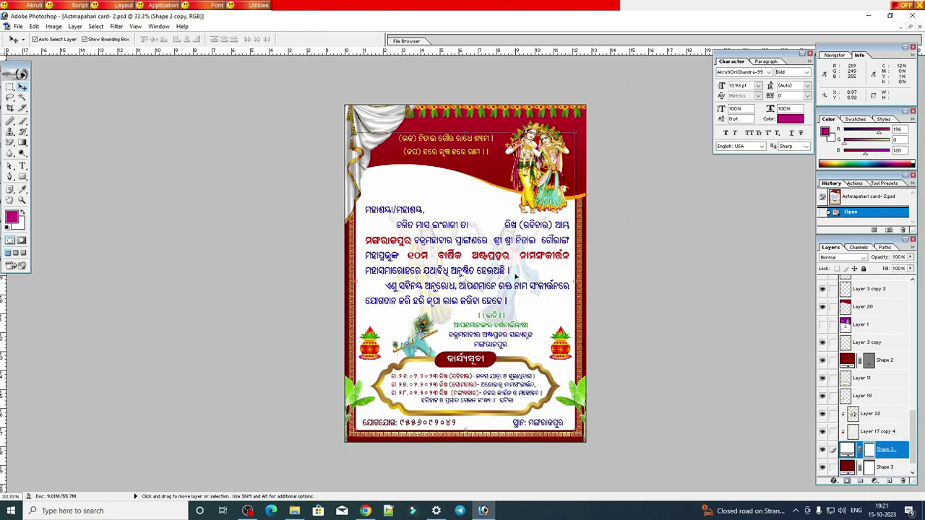
pyautogui.rightClick(515, 277)
pyautogui.click(535, 283)
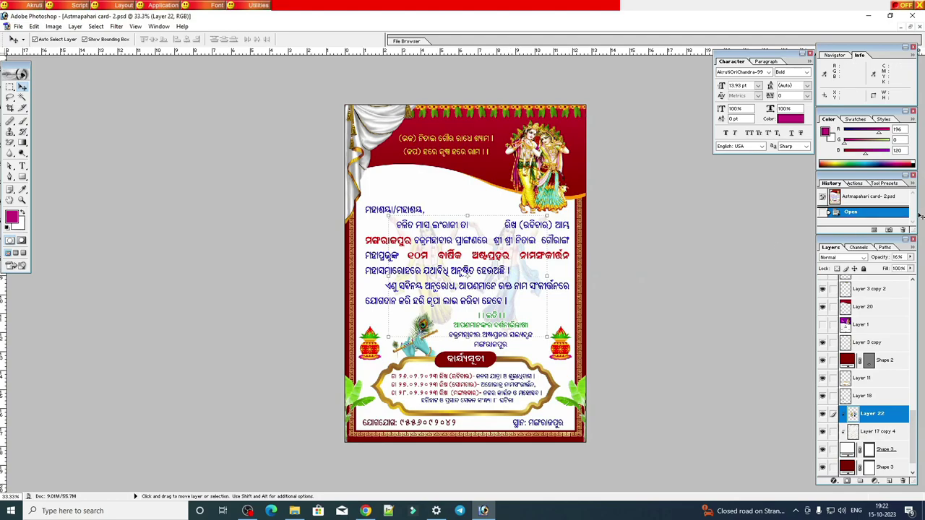
pyautogui.click(911, 258)
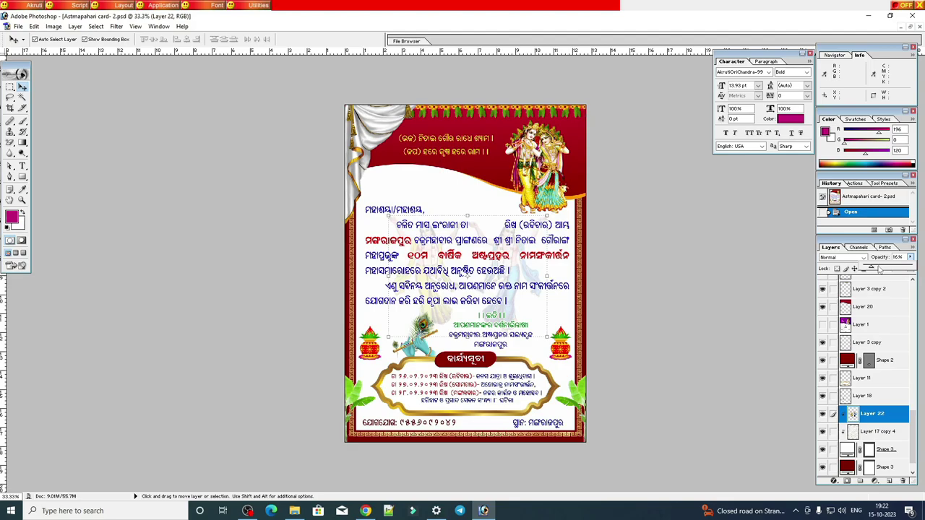
pyautogui.moveTo(879, 269)
pyautogui.mouseDown()
pyautogui.moveTo(905, 269)
pyautogui.moveTo(876, 269)
pyautogui.mouseUp()
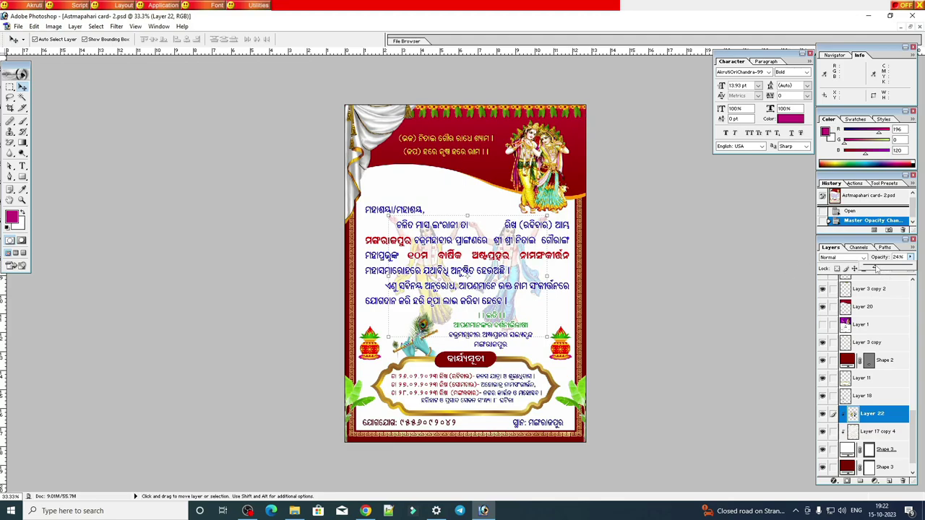
pyautogui.moveTo(874, 269); pyautogui.dragTo(872, 269)
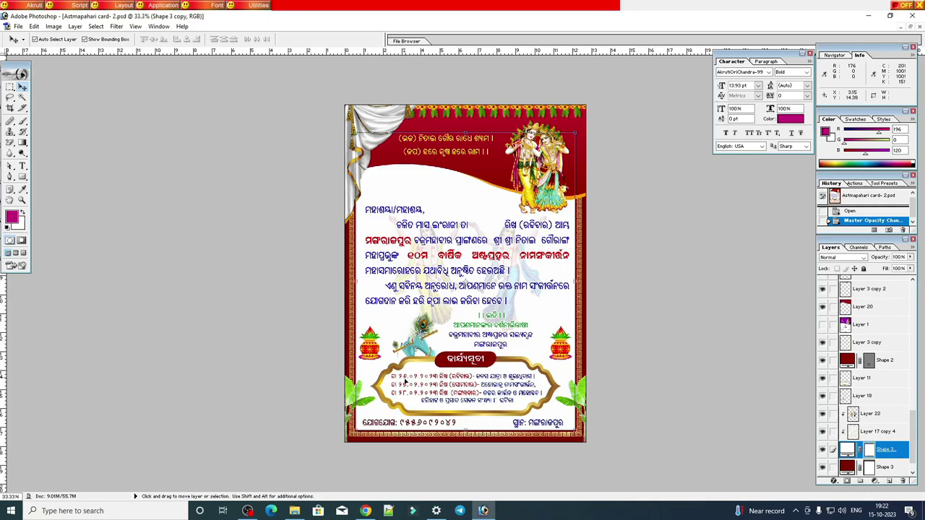
# - Close card 2 saving its changes, then maximize the Astmapahari card-1 window
pyautogui.click(416, 425)
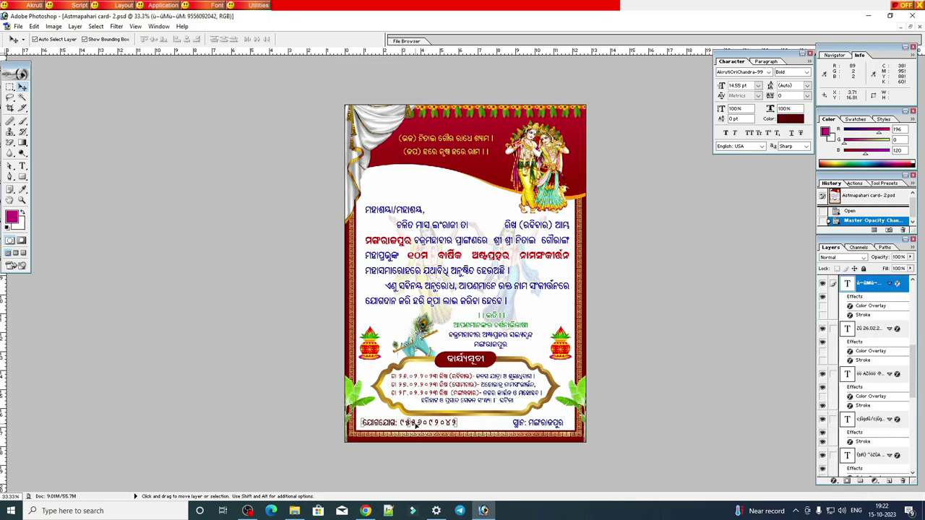
pyautogui.click(910, 26)
pyautogui.click(289, 62)
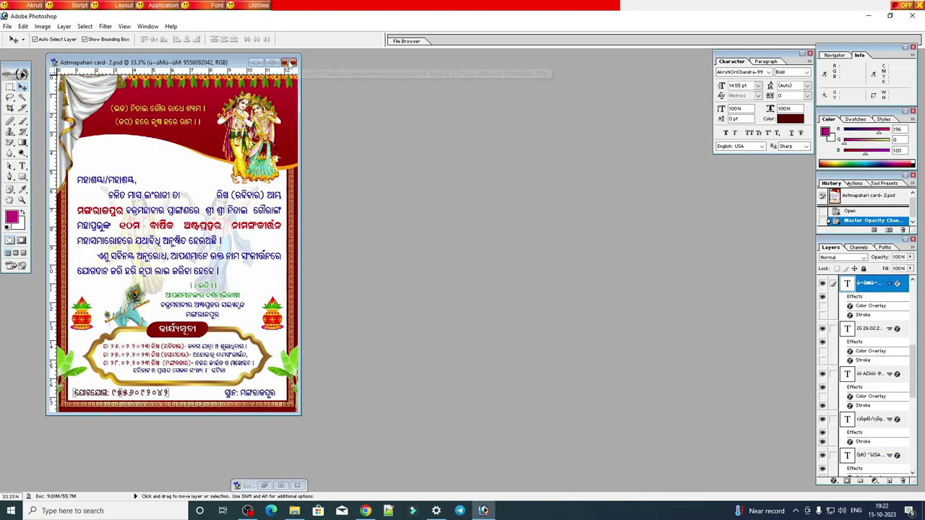
pyautogui.click(429, 192)
pyautogui.click(281, 485)
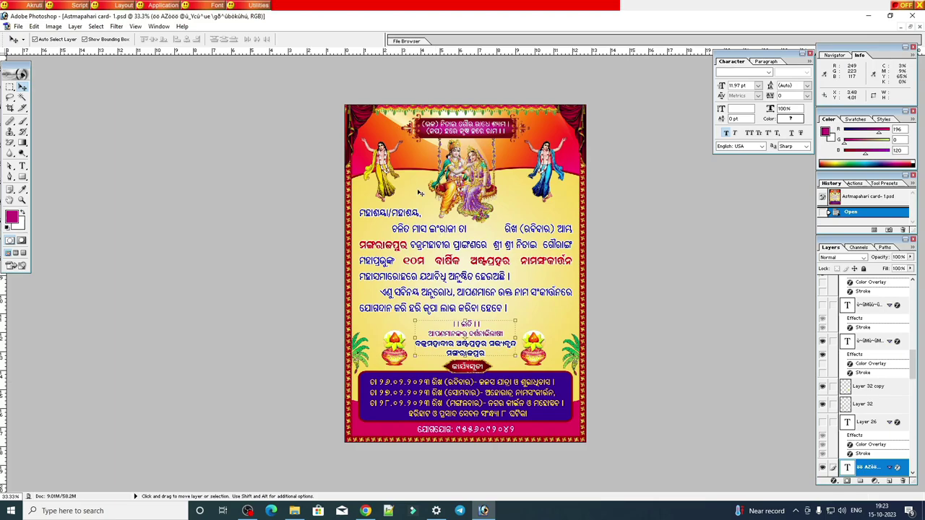
pyautogui.hotkey('ctrl', '+')
pyautogui.moveTo(474, 156); pyautogui.dragTo(458, 148)
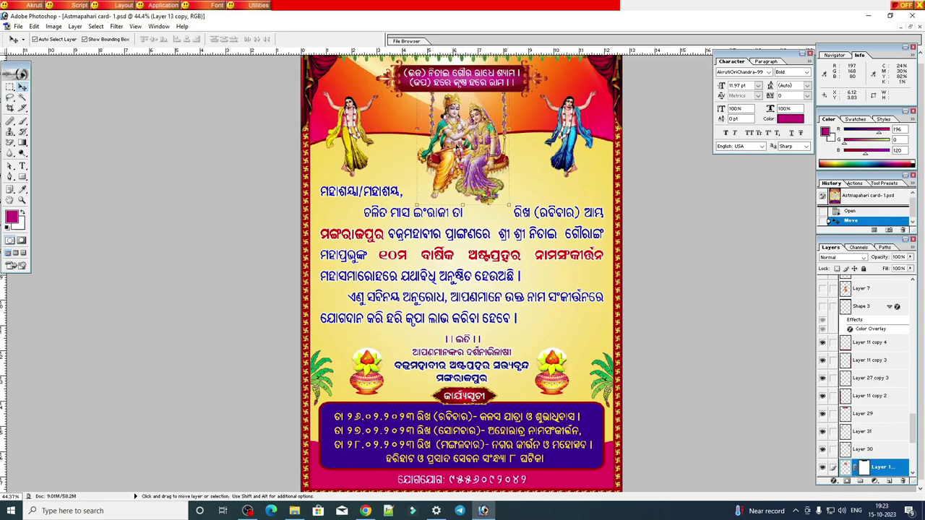
pyautogui.hotkey('ctrl', 'z')
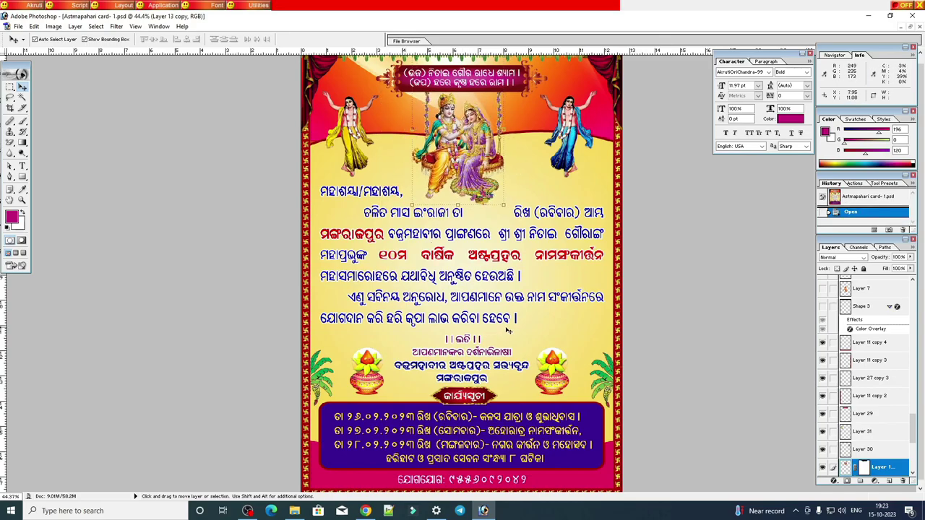
pyautogui.click(553, 368)
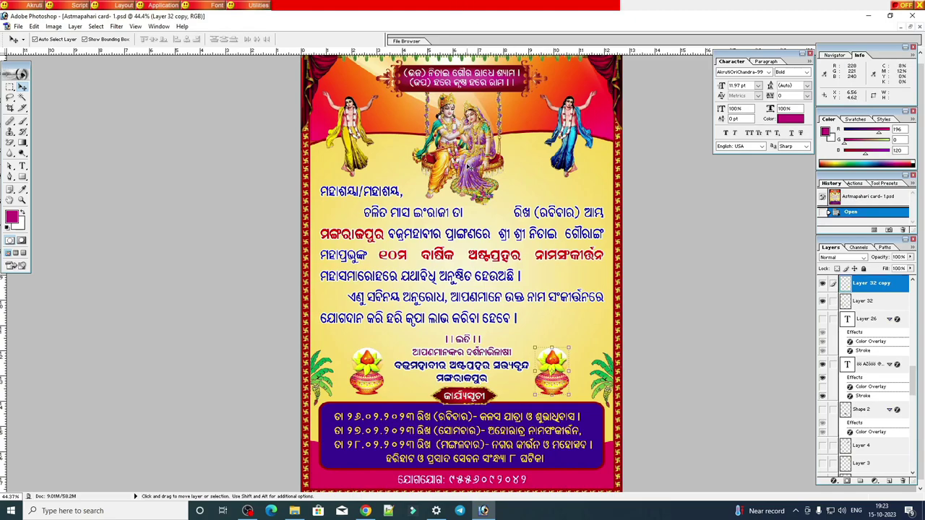
pyautogui.scroll(-1, 454, 202)
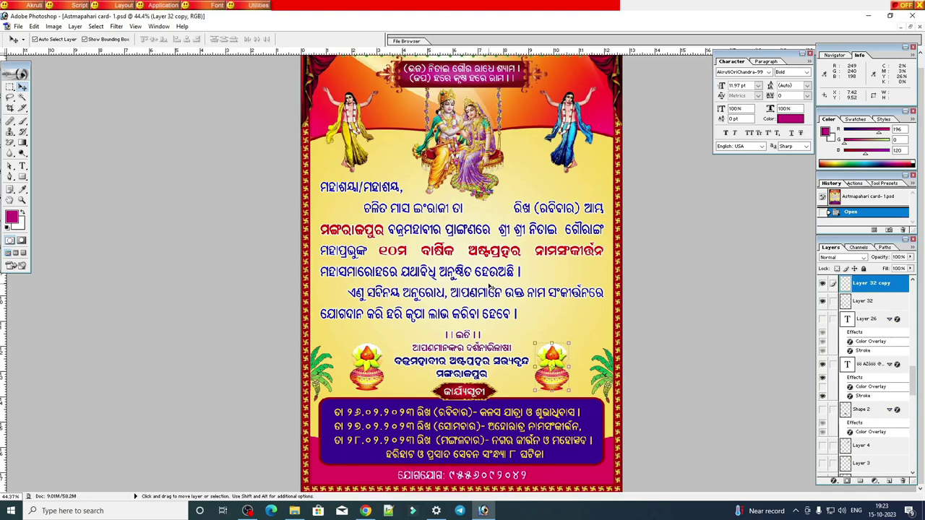
pyautogui.scroll(2, 482, 171)
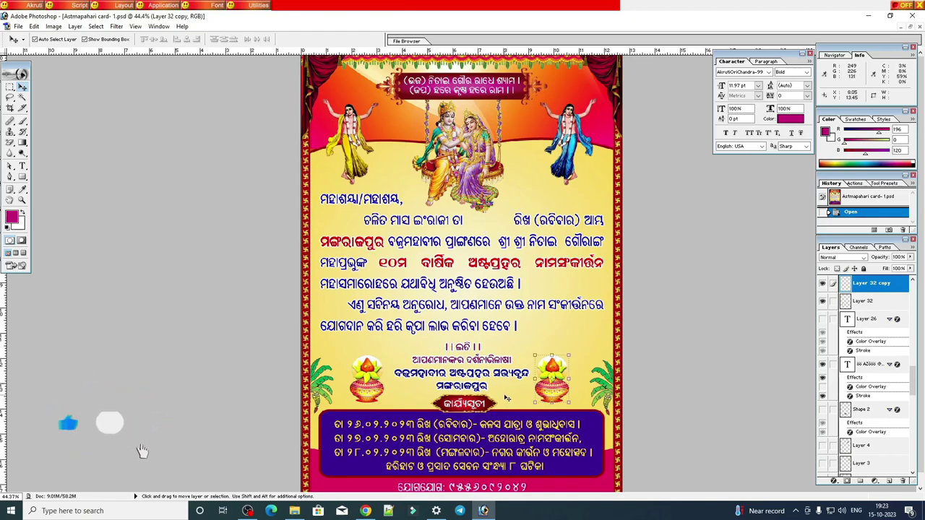
pyautogui.scroll(-1, 645, 306)
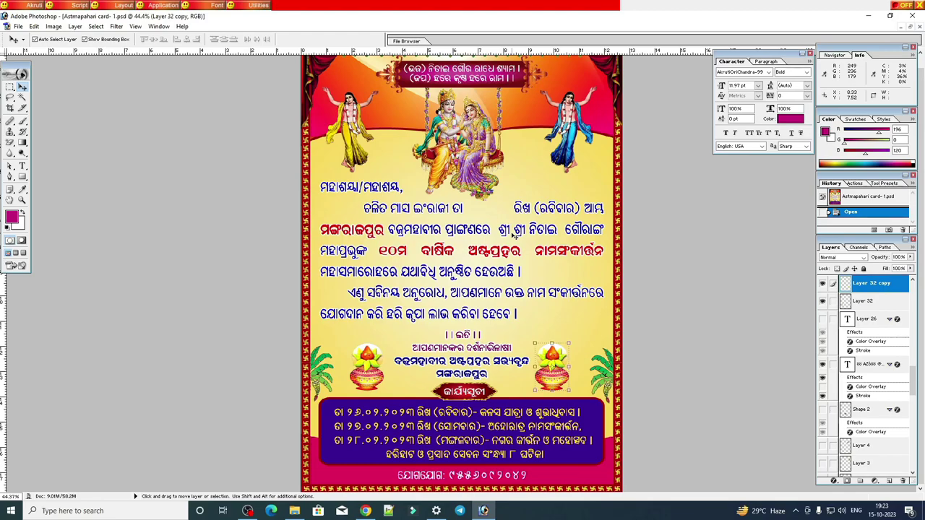
pyautogui.hotkey('ctrl', '-')
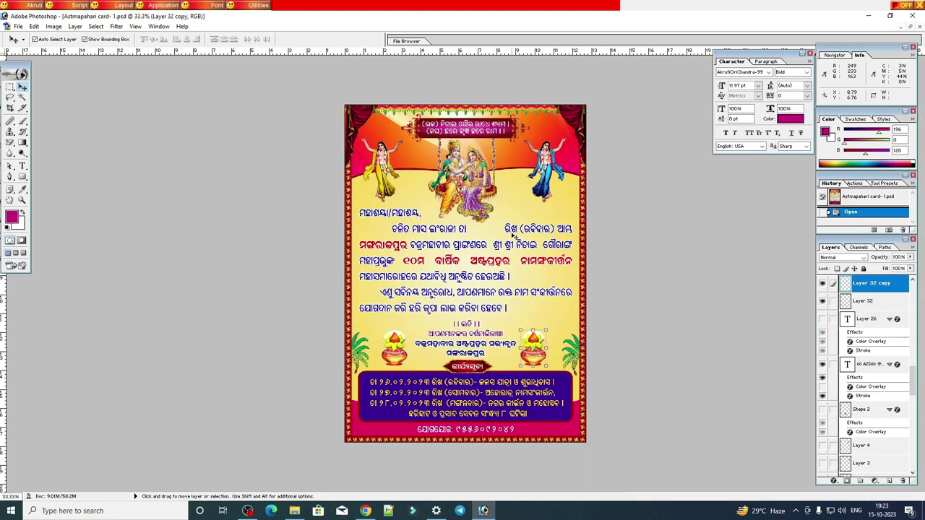
pyautogui.hotkey('ctrl', '+')
pyautogui.click(496, 431)
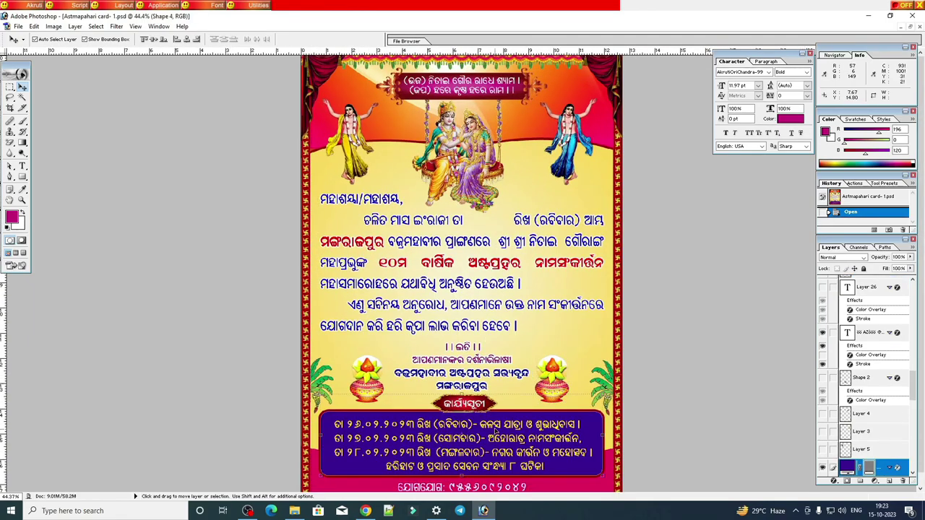
pyautogui.click(496, 432)
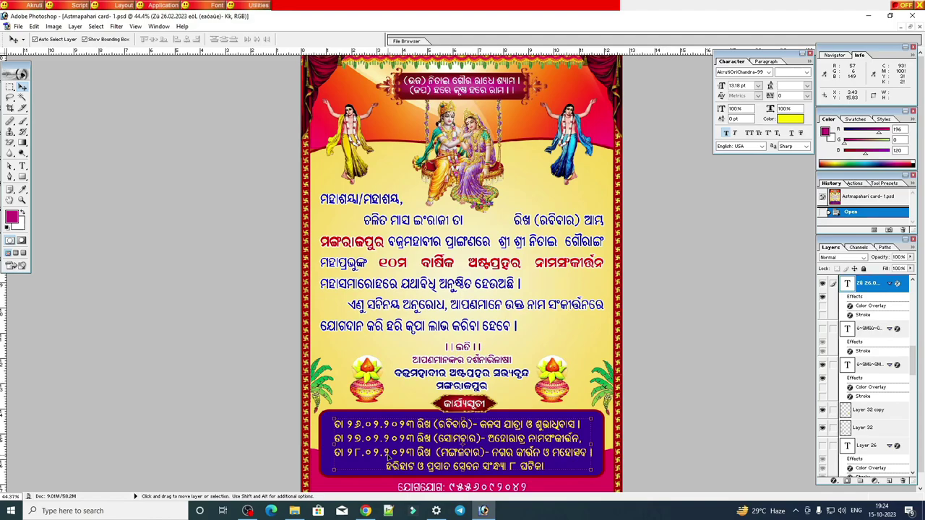
pyautogui.hotkey('ctrl', '-')
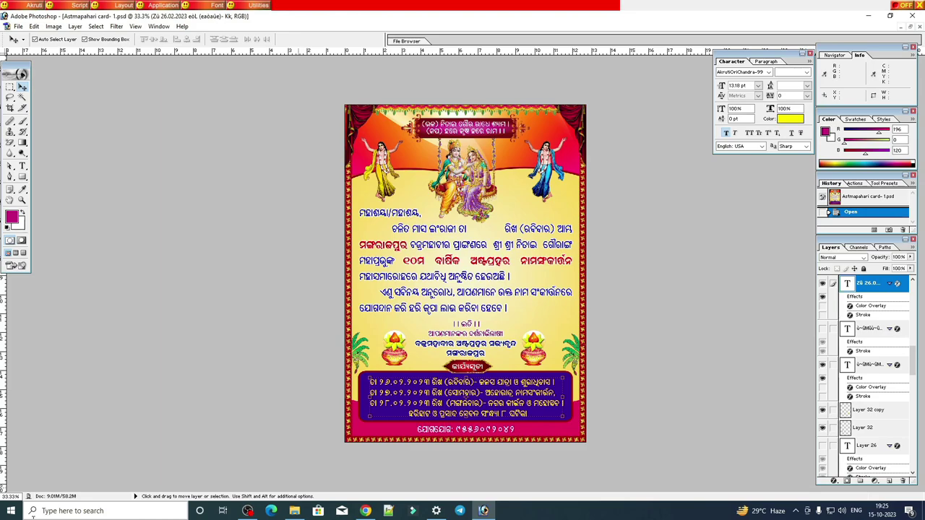
pyautogui.click(110, 436)
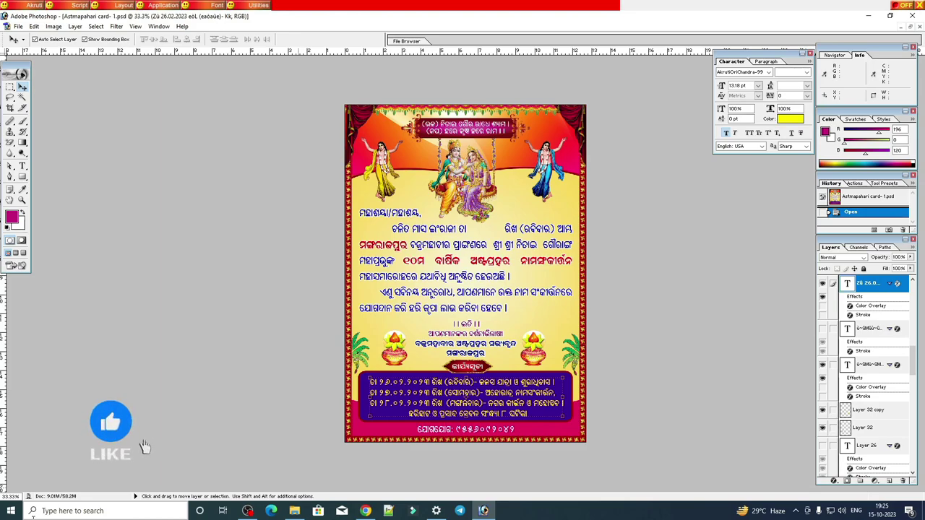